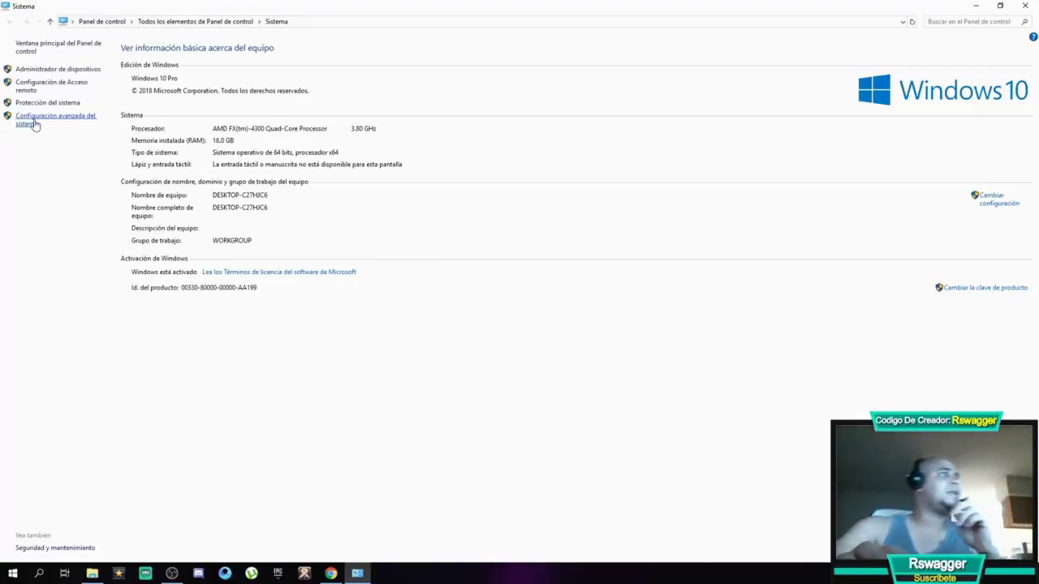
Set Windows visual effects to best performance, keeping only thumbnail previews instead of icons and smoothed screen font edges, apply, and close the system windows
left_click(35, 124)
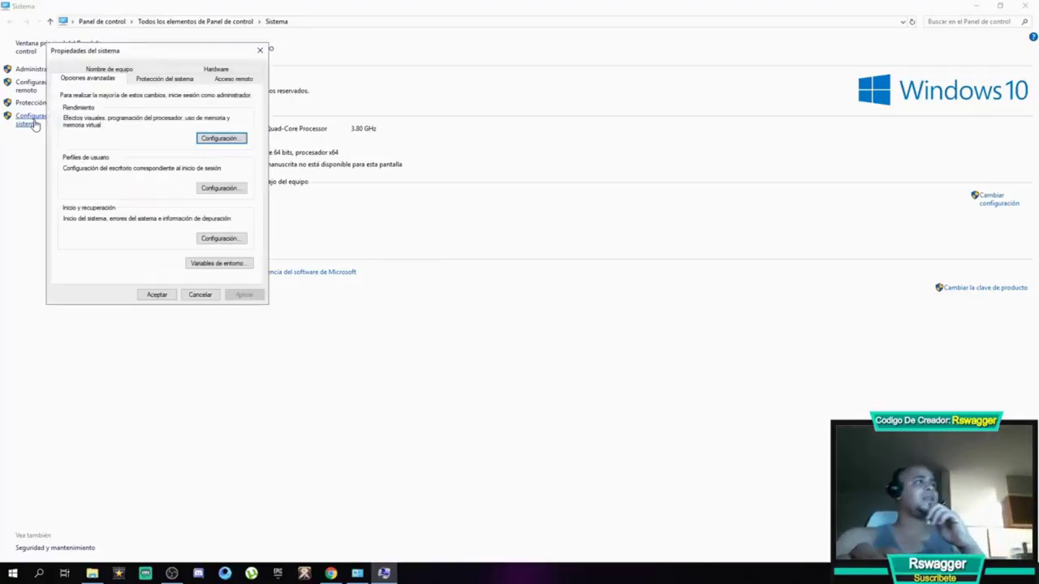
left_click(215, 143)
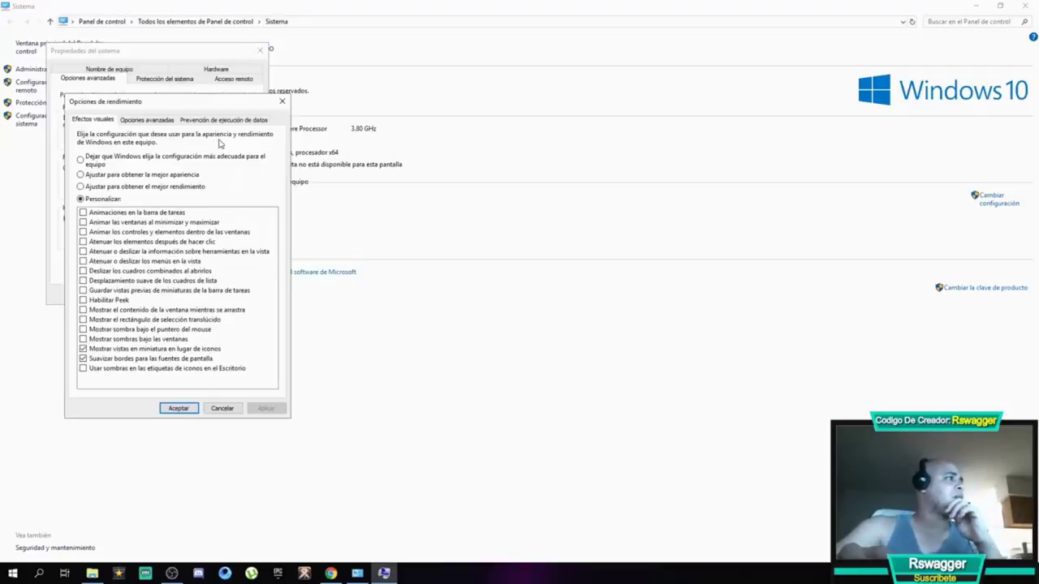
left_click(81, 187)
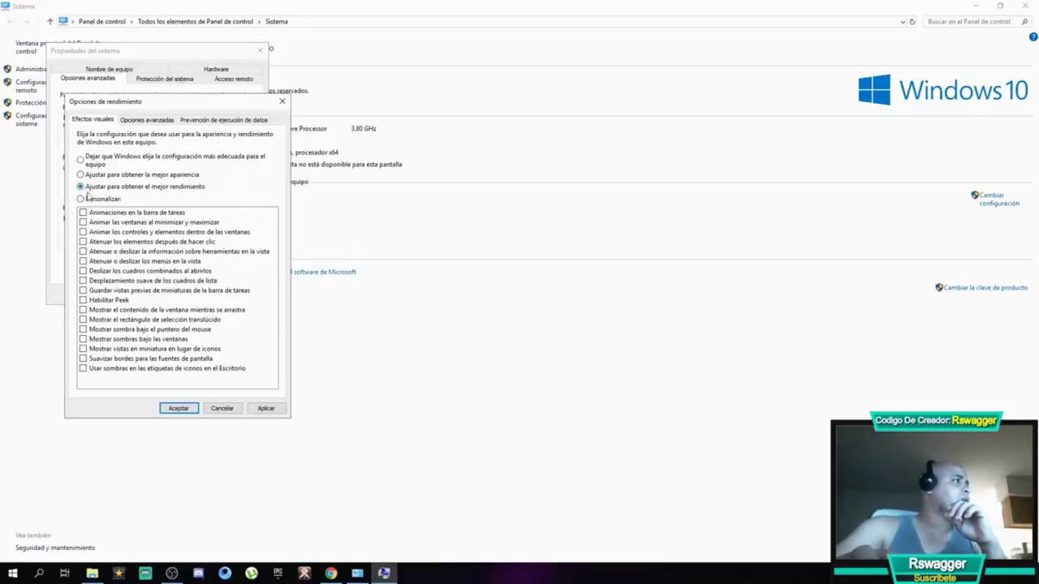
left_click(83, 359)
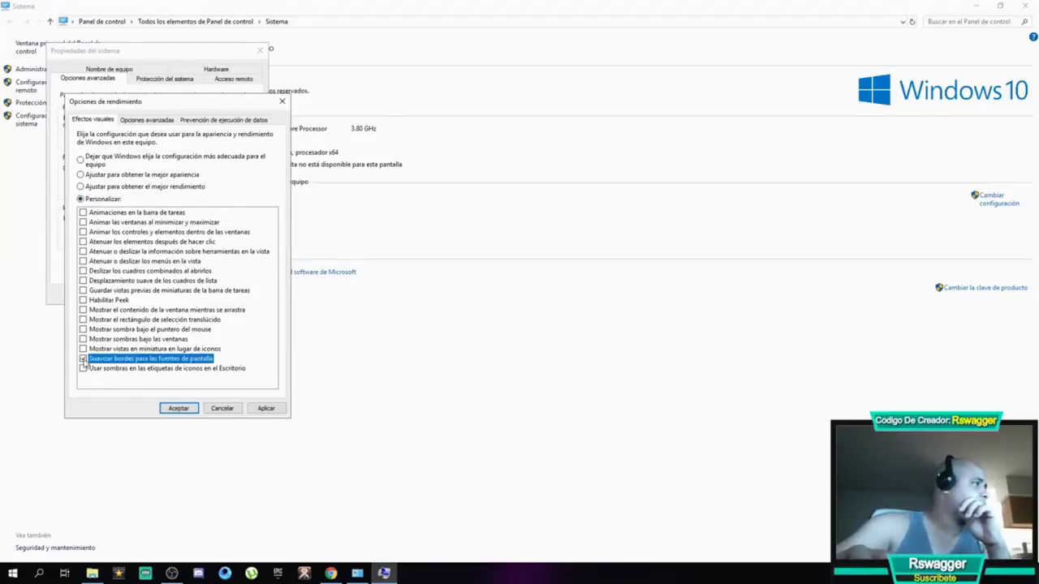
left_click(83, 349)
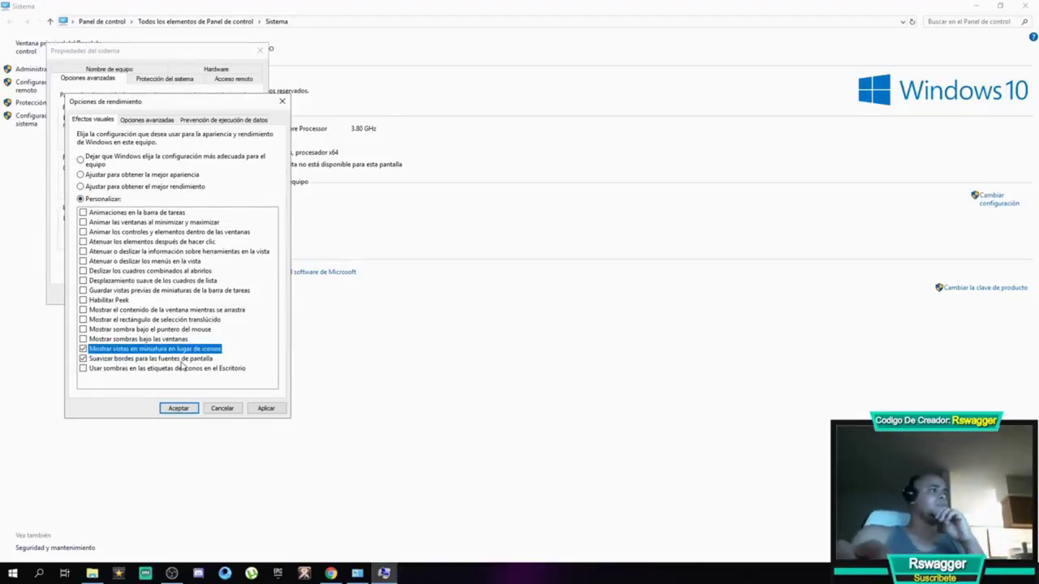
left_click(266, 409)
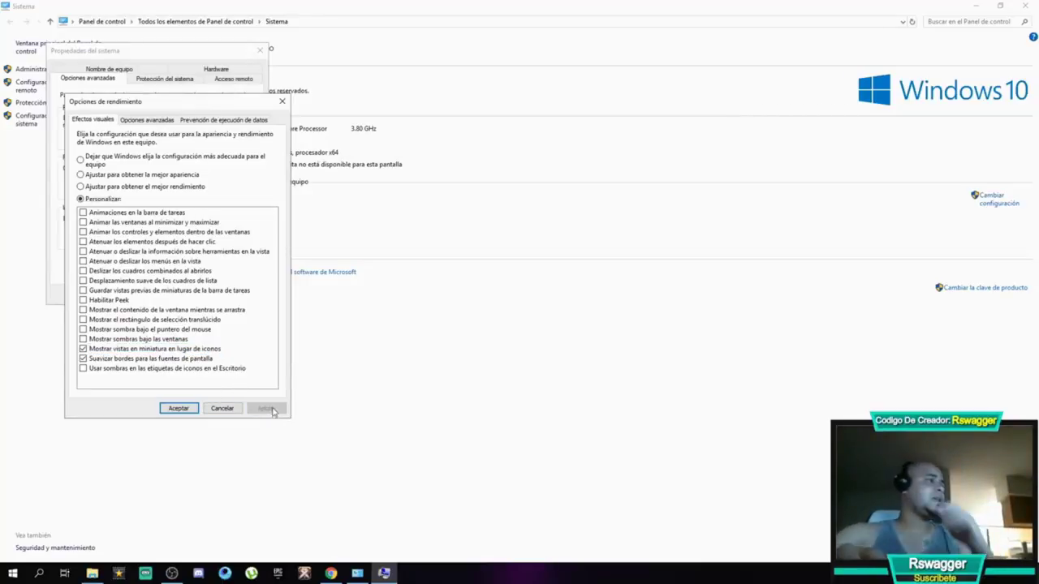
left_click(187, 410)
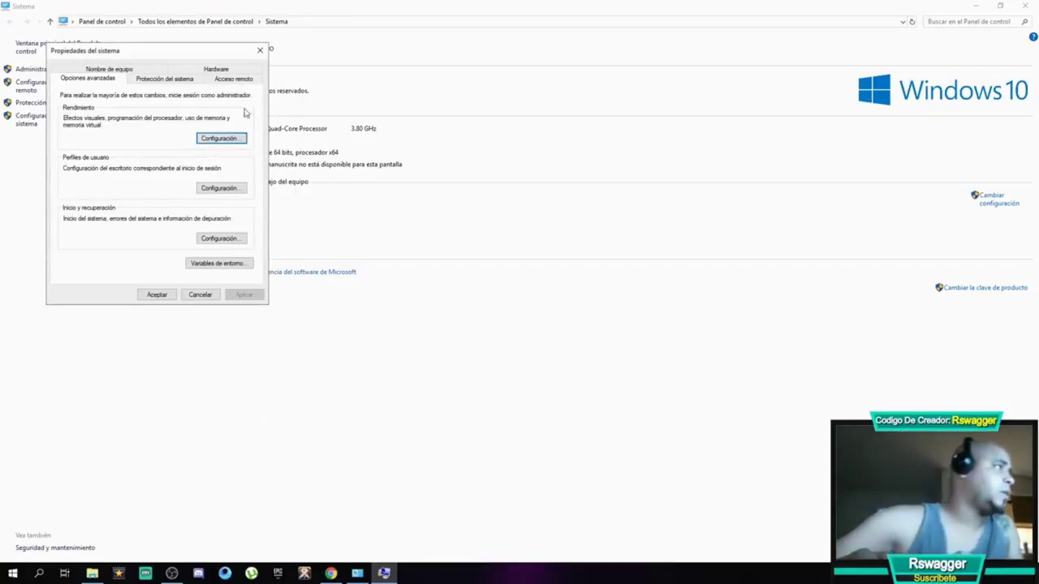
left_click(158, 295)
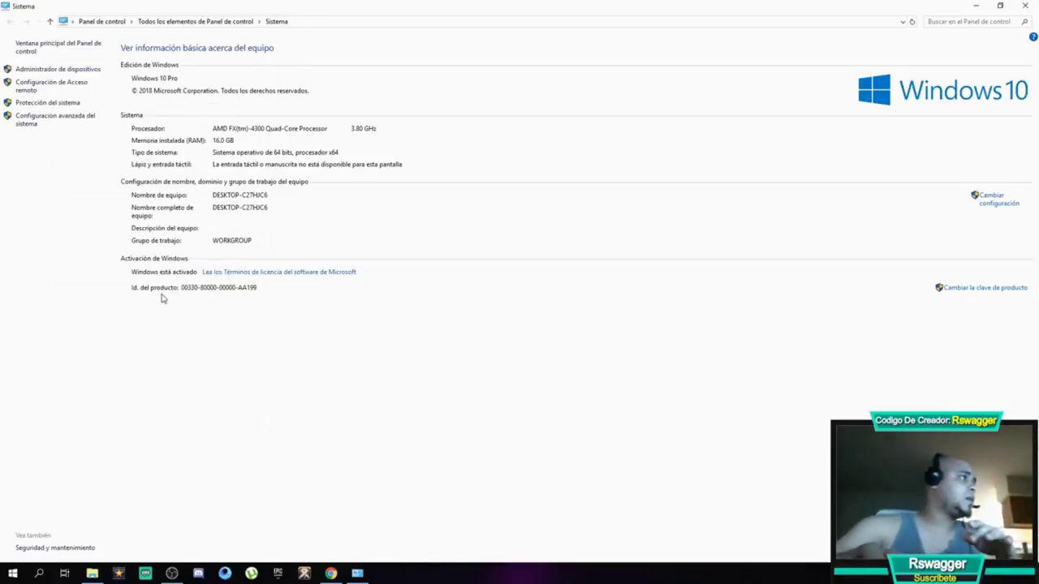
left_click(1026, 6)
left_click(1025, 6)
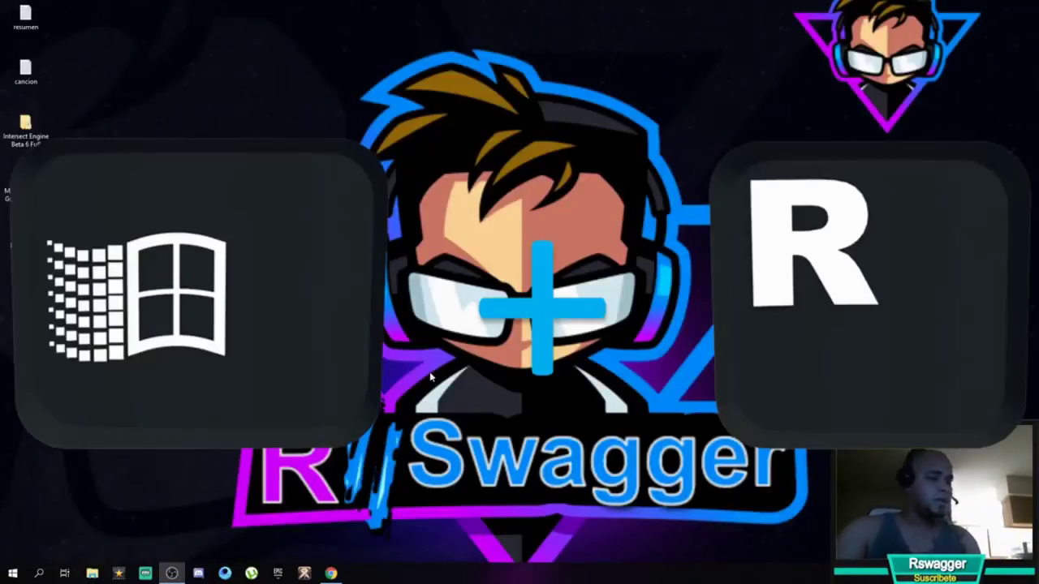
key("super")
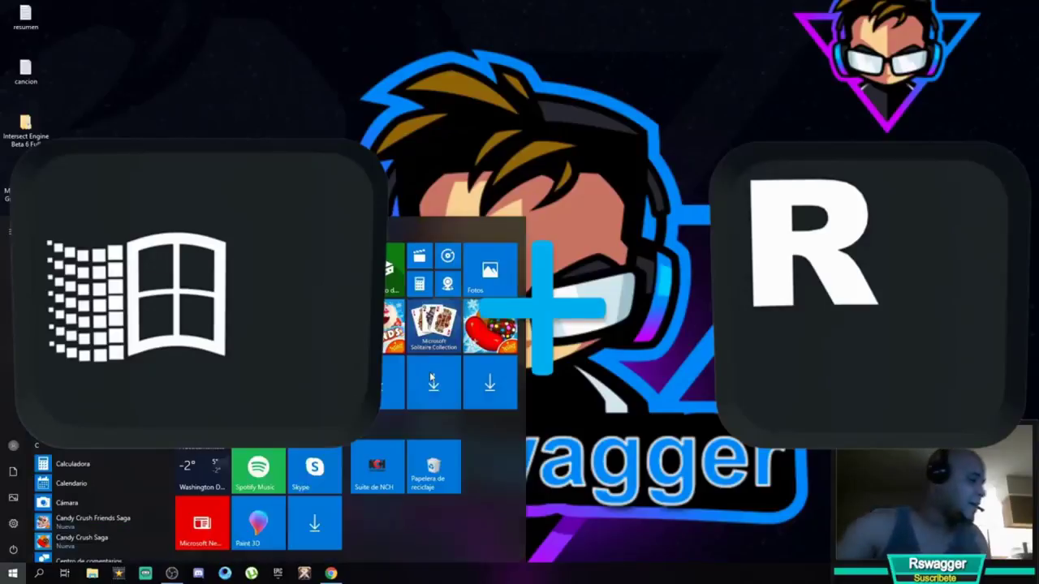
key("super")
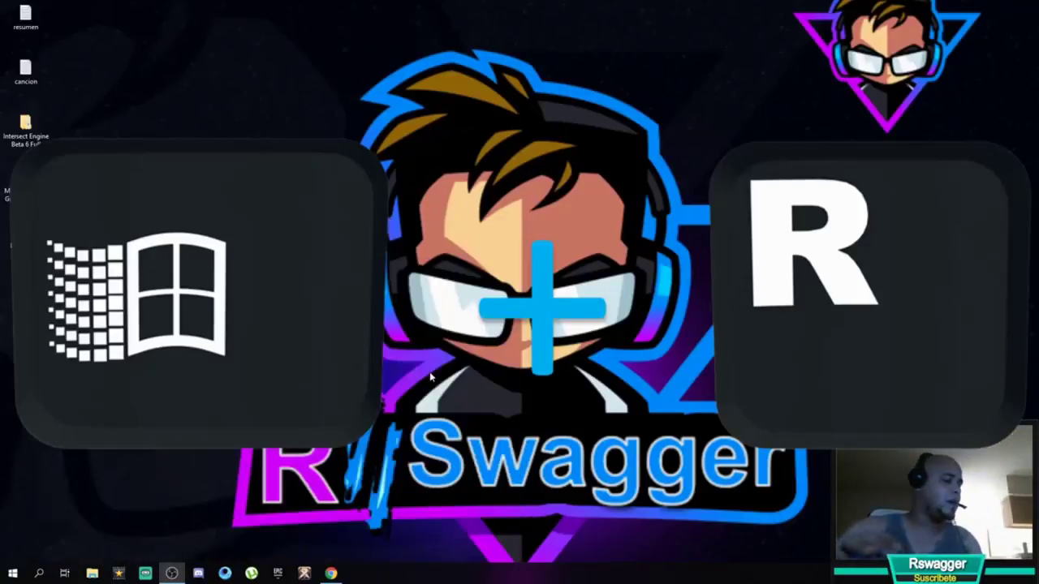
key("super+r")
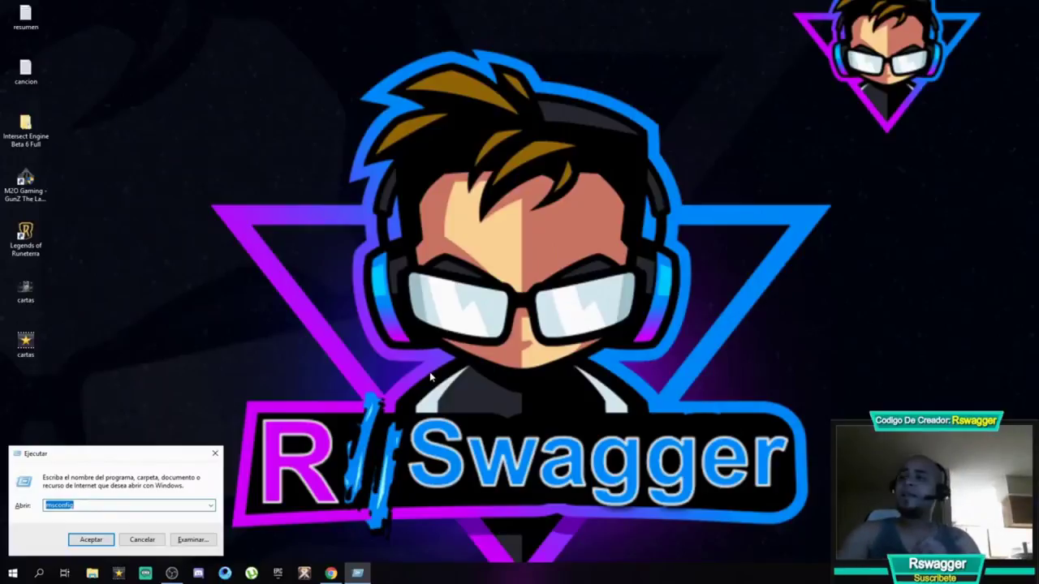
left_click(112, 539)
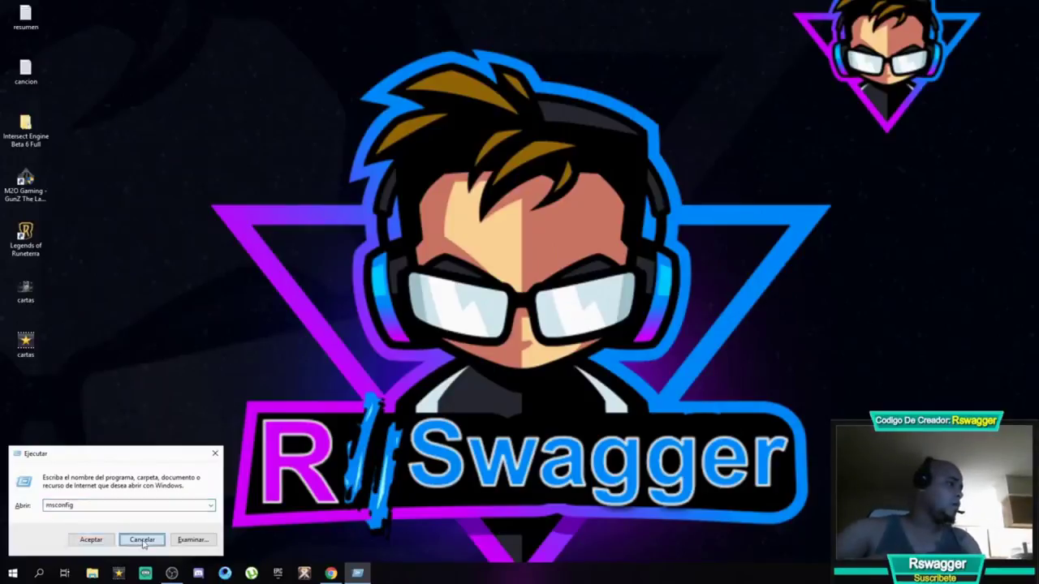
Find the Ejecutar app by searching for "eje" and use it to open the %temp% folder
left_click(13, 573)
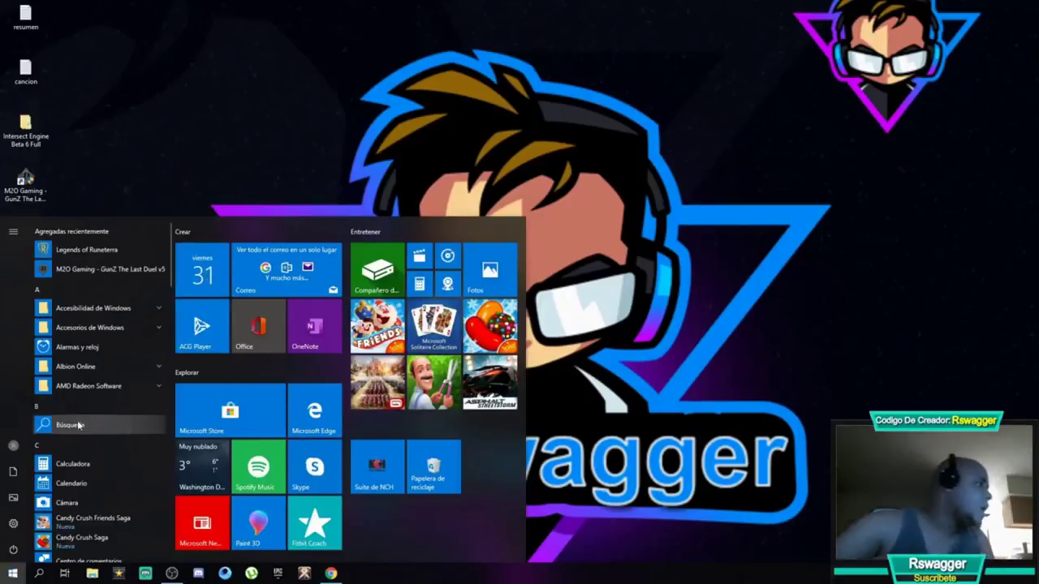
left_click(39, 574)
type("eje")
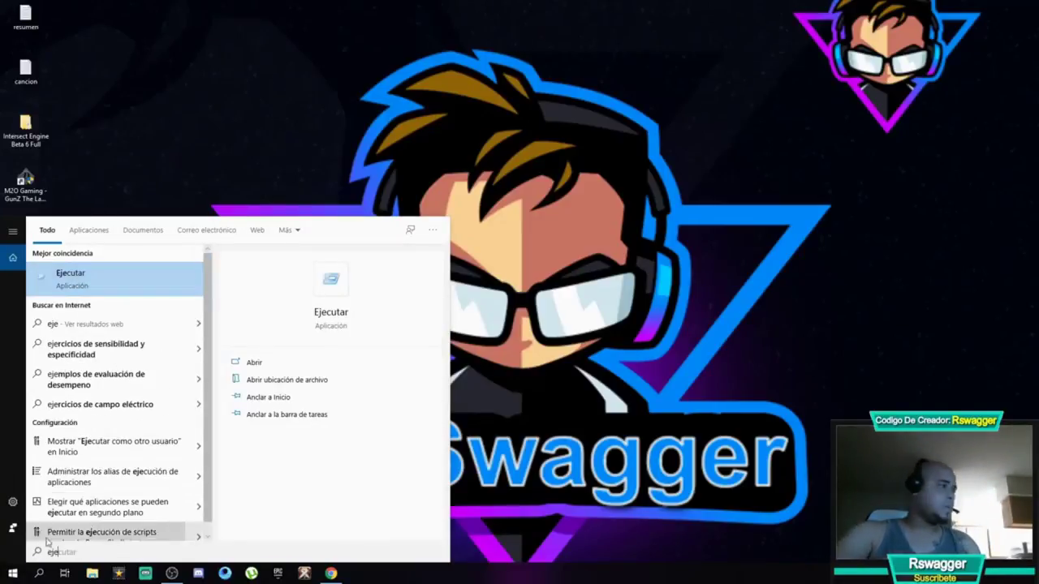
left_click(97, 280)
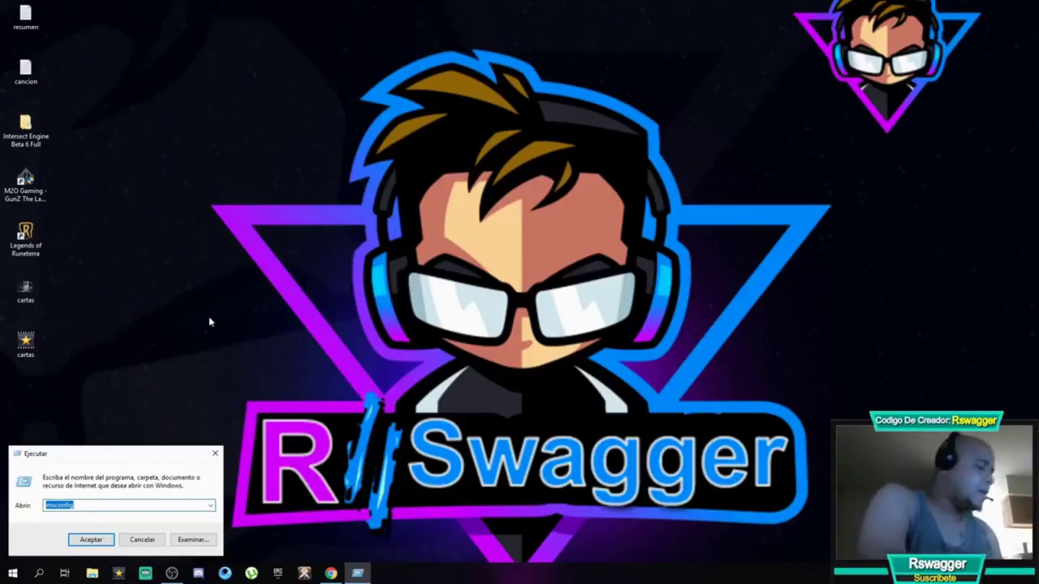
type("%atemp")
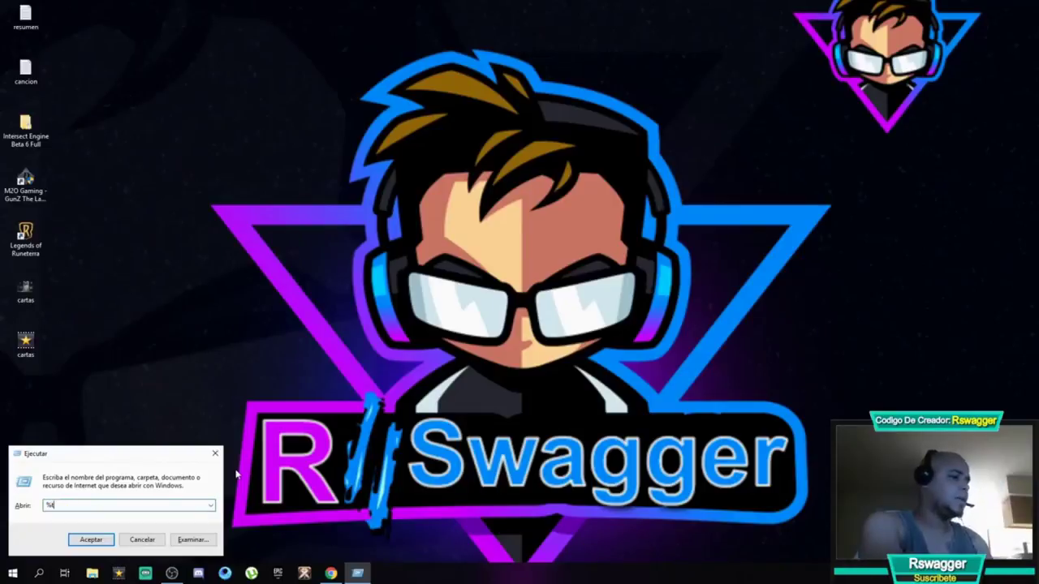
type("%")
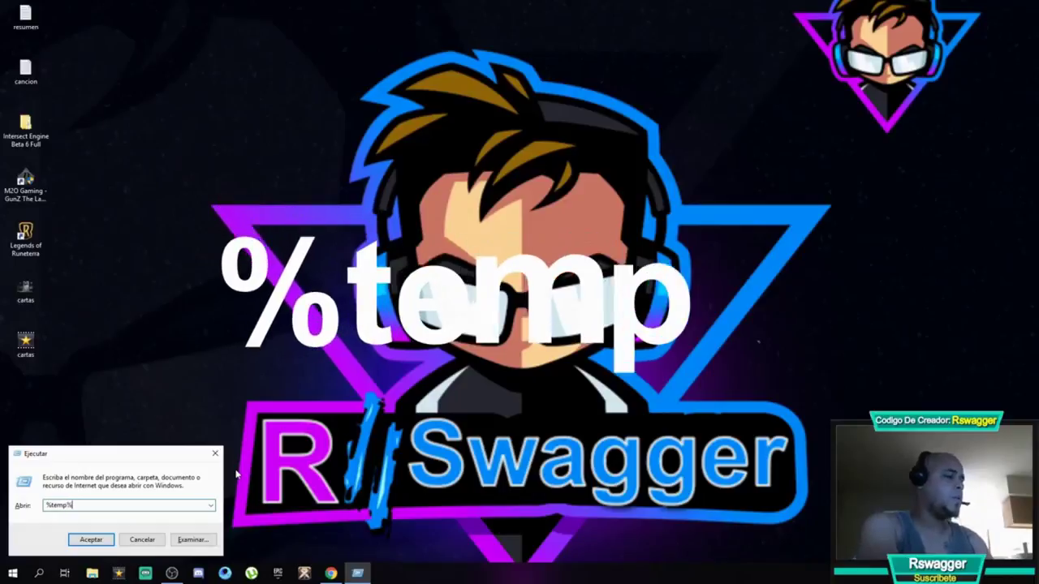
key("Return")
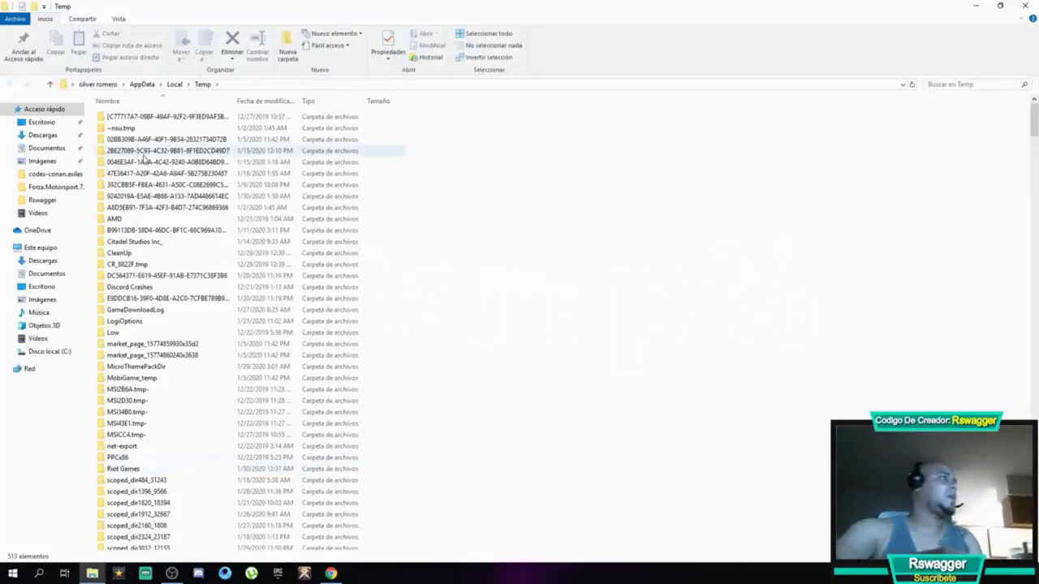
scroll(178, 301, "down", 8)
scroll(179, 296, "down", 8)
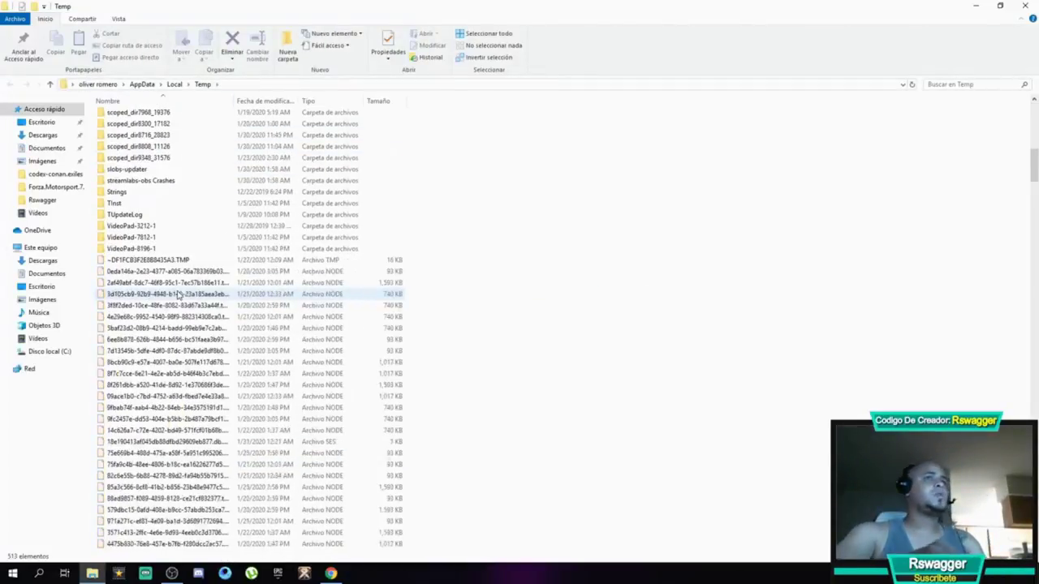
left_click_drag(1031, 161, 1028, 93)
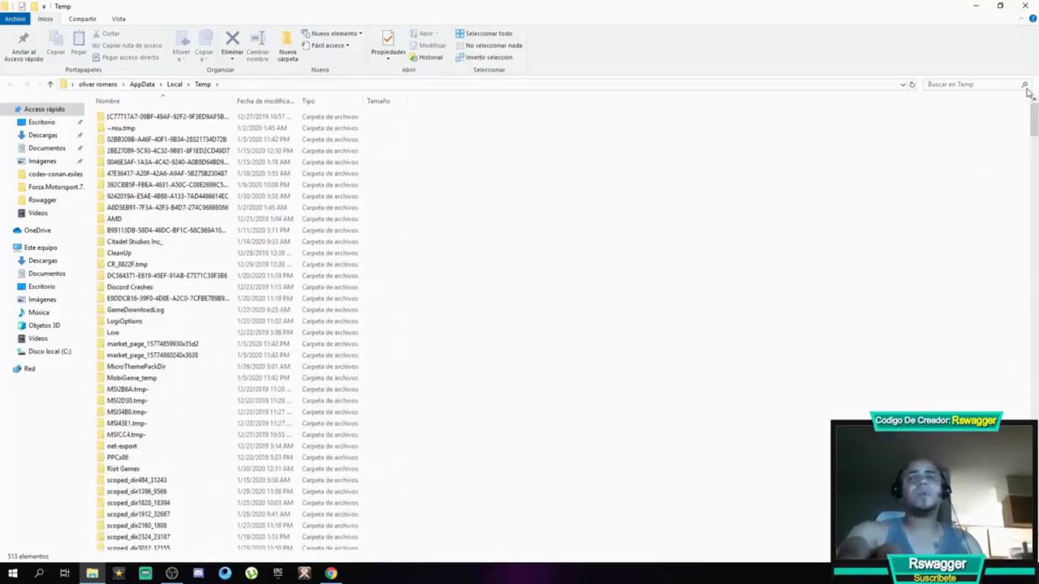
left_click_drag(397, 116, 85, 560)
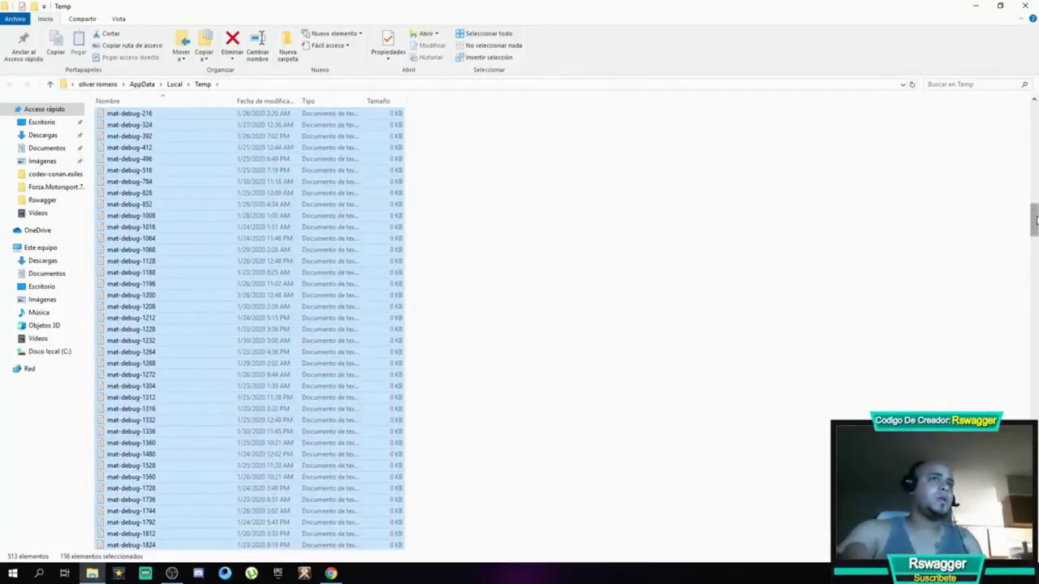
left_click_drag(1033, 217, 1029, 114)
left_click(334, 120)
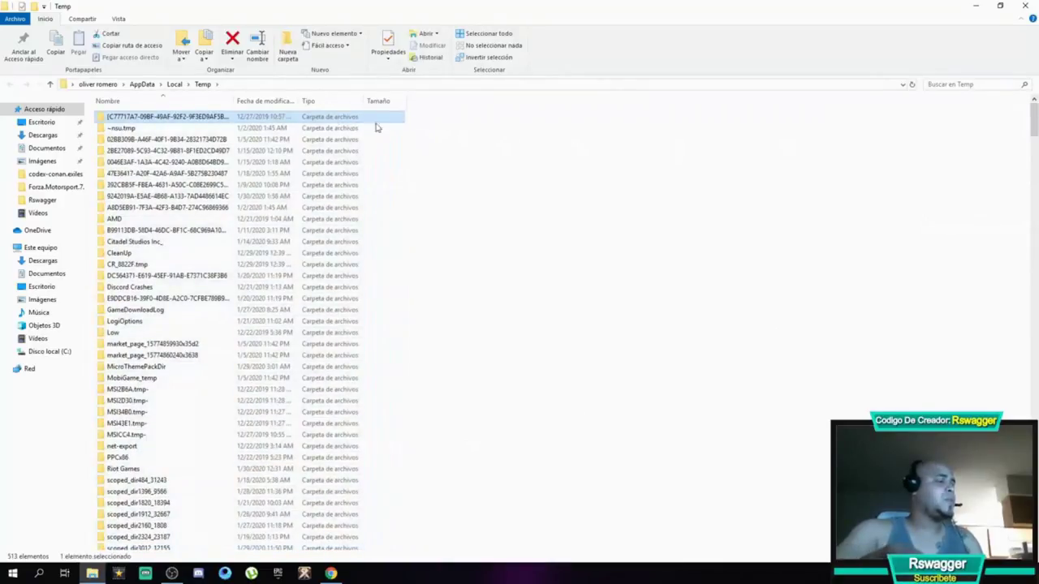
left_click_drag(1033, 120, 1033, 524)
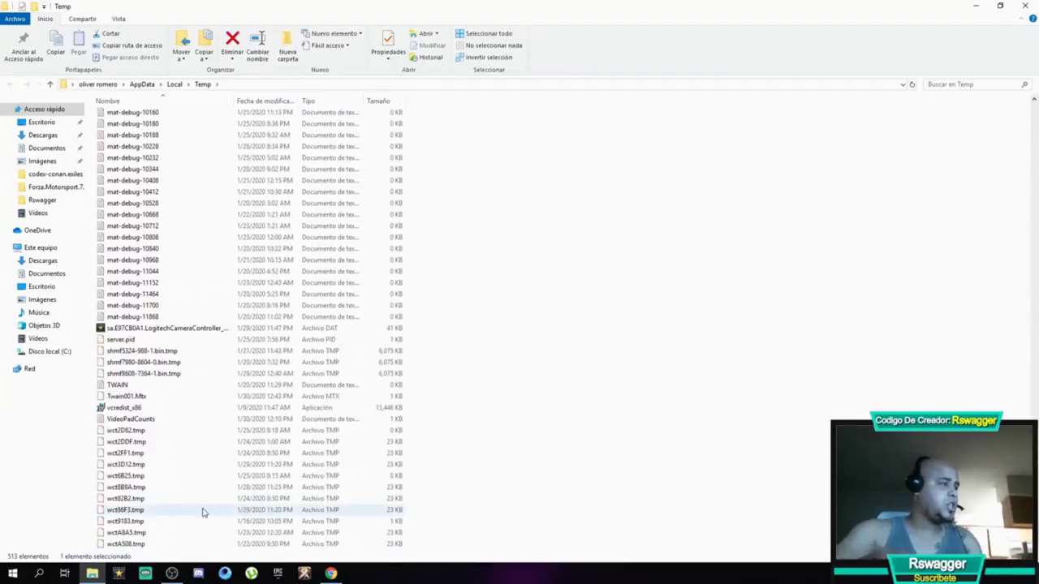
Delete everything in the Temp folder, allowing administrator deletion for CR_8822F.tmp and skipping the in-use lghub_agent_instance_lock file and the access-denied folder 02BB309B
key("ctrl+a")
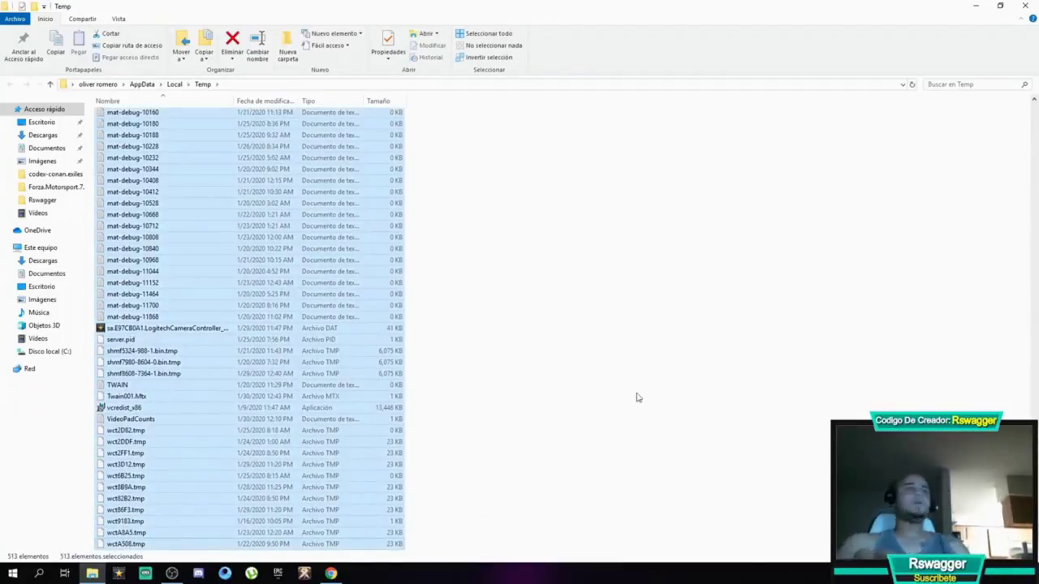
scroll(244, 324, "up", 10)
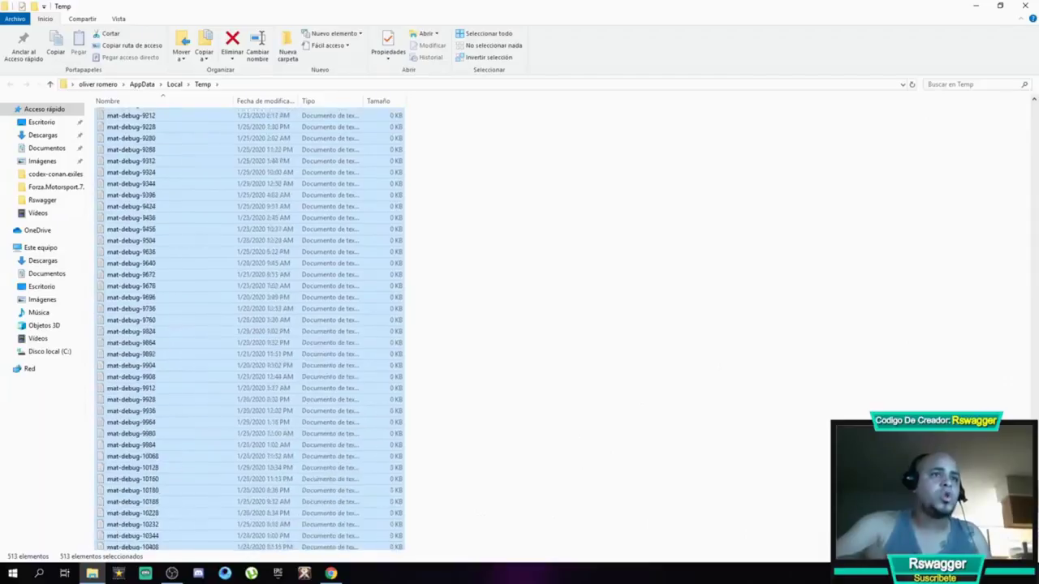
scroll(243, 325, "down", 10)
scroll(249, 328, "up", 15)
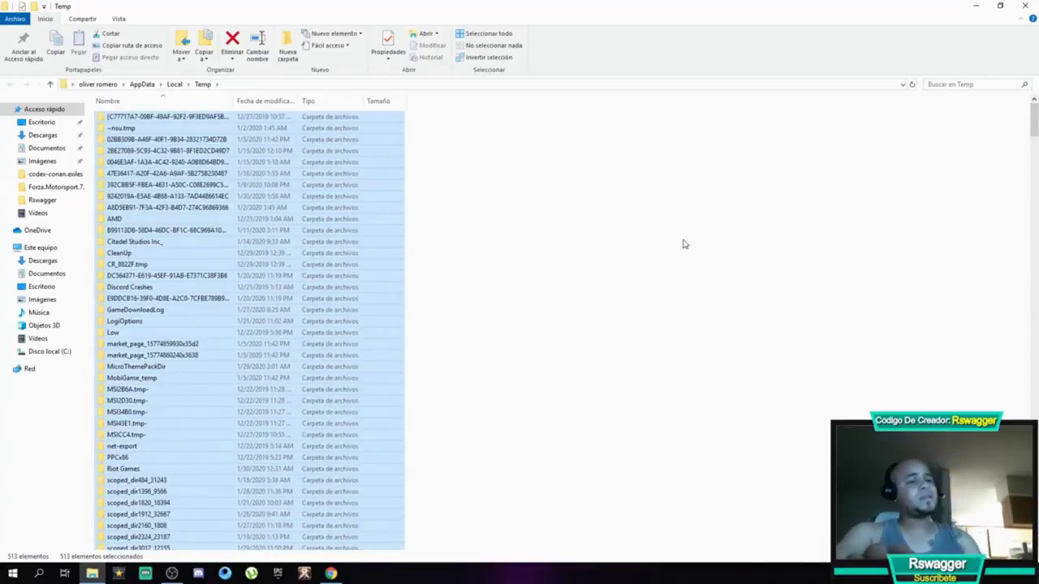
key("Delete")
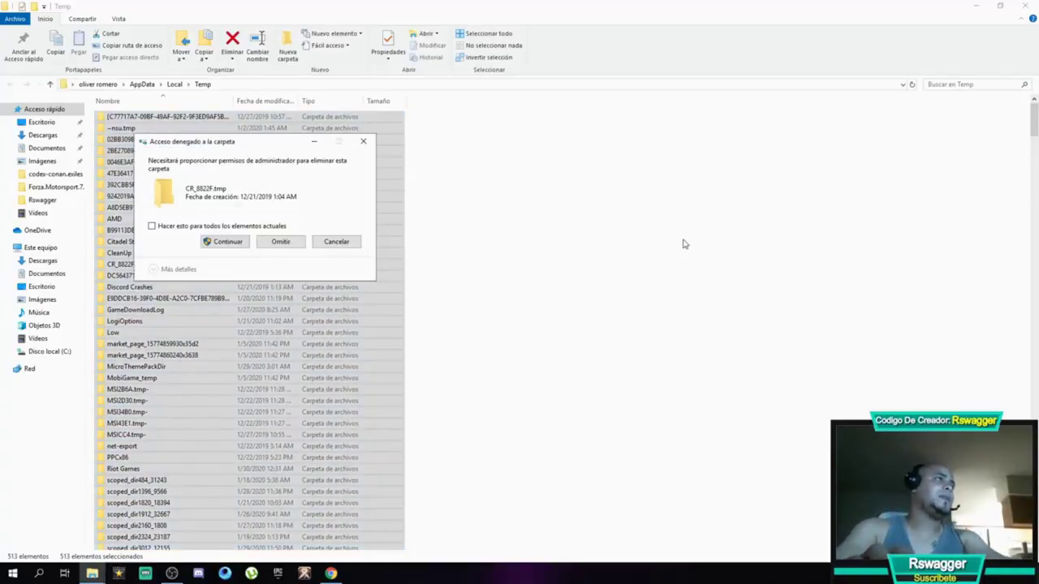
left_click(225, 242)
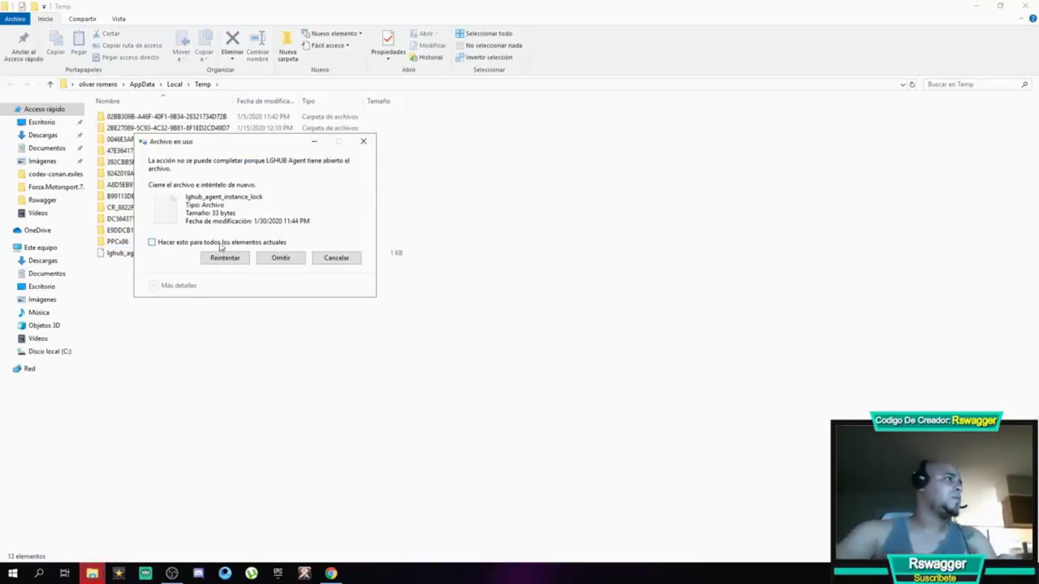
left_click(284, 260)
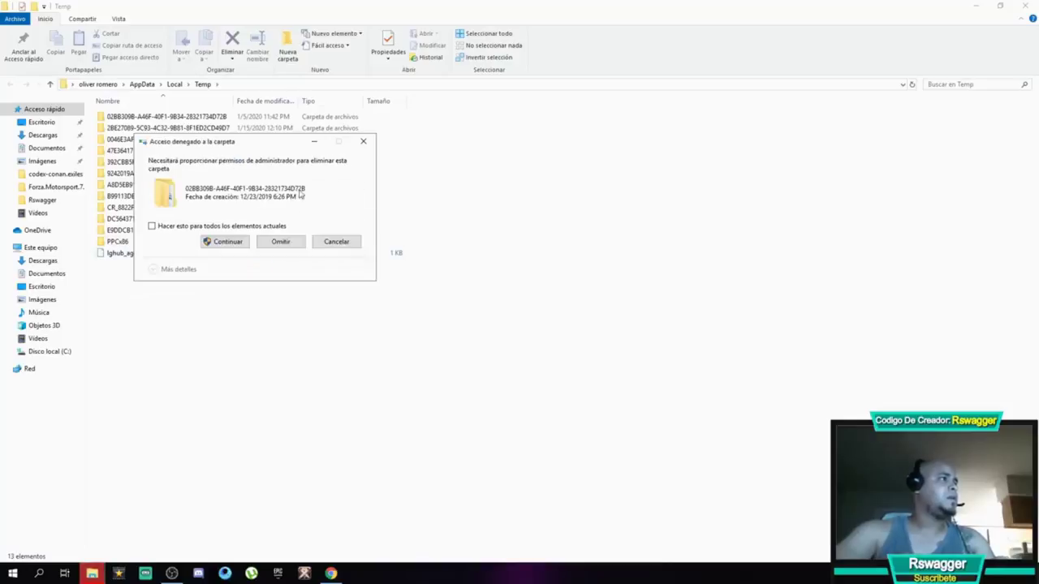
left_click(281, 243)
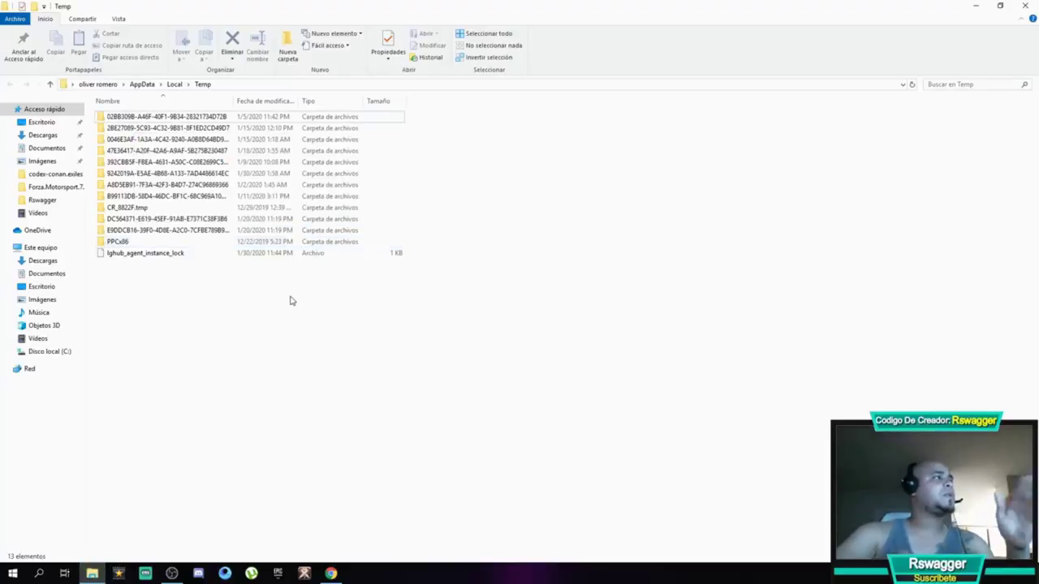
Delete the Temp folders beginning 02BB309B, 2BE27089 and 0046E3AF one at a time, granting administrator permission for each
left_click(175, 119)
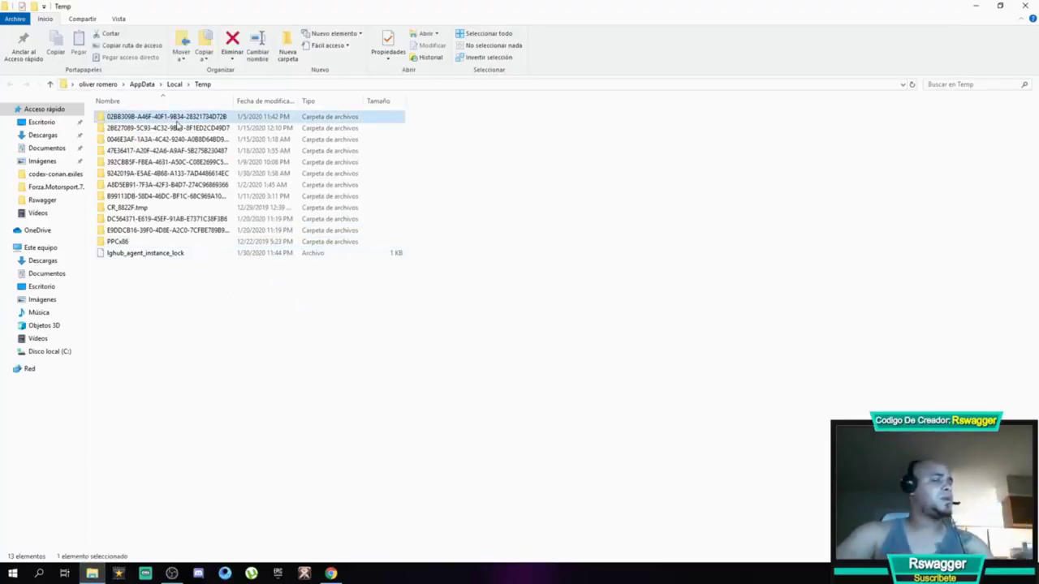
key("Delete")
left_click(493, 222)
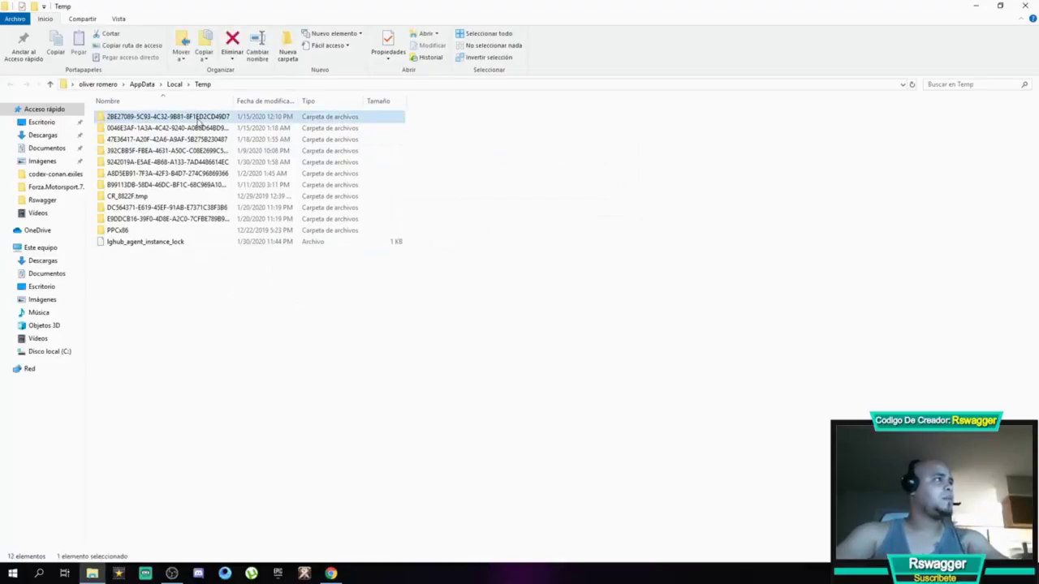
key("Delete")
left_click(490, 222)
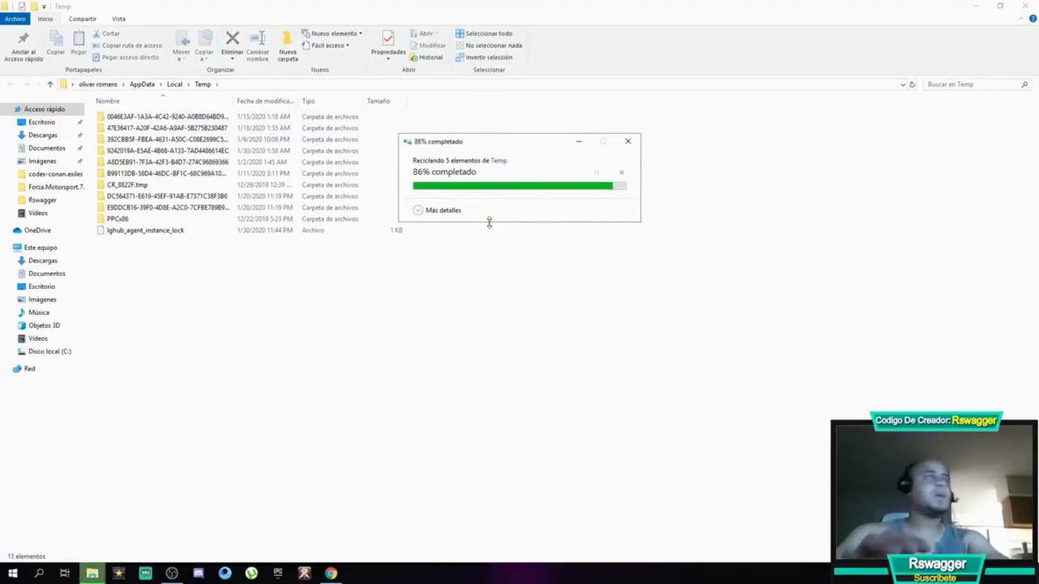
left_click(175, 118)
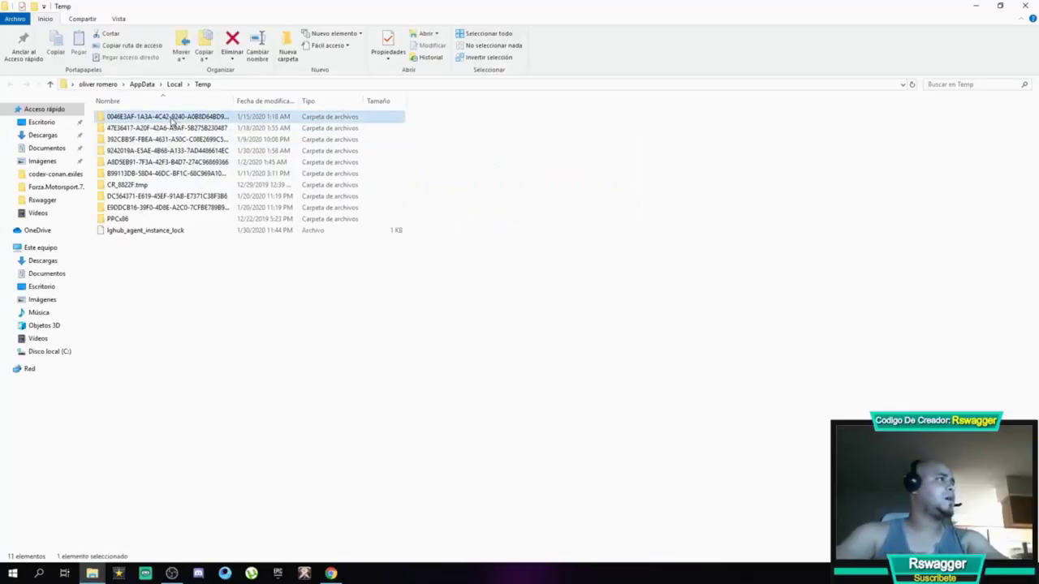
key("Delete")
left_click(493, 223)
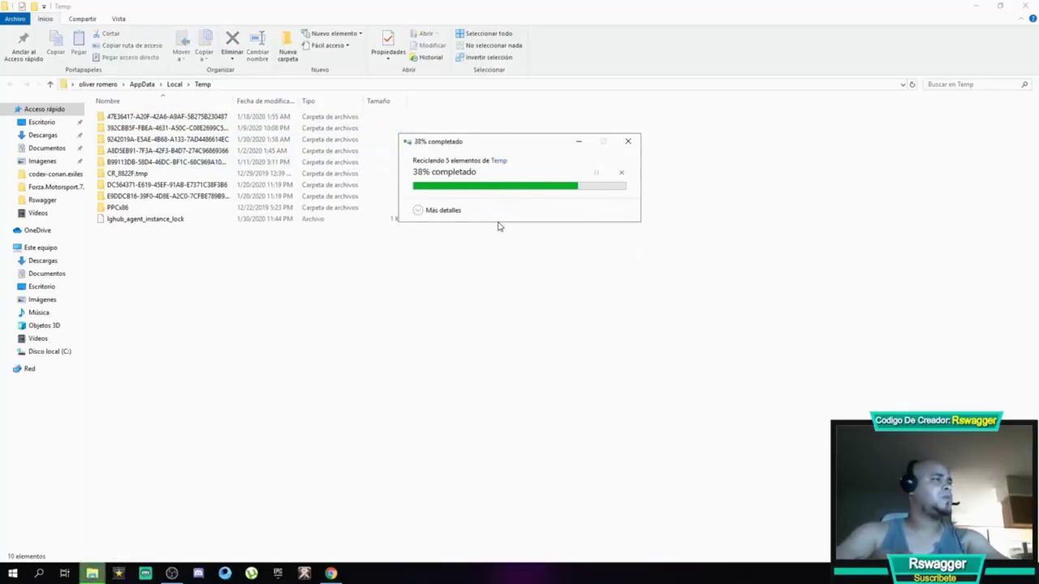
Delete the Temp folders beginning A8D5EB91 and B99113DB individually, continuing with administrator permission
left_click(357, 151)
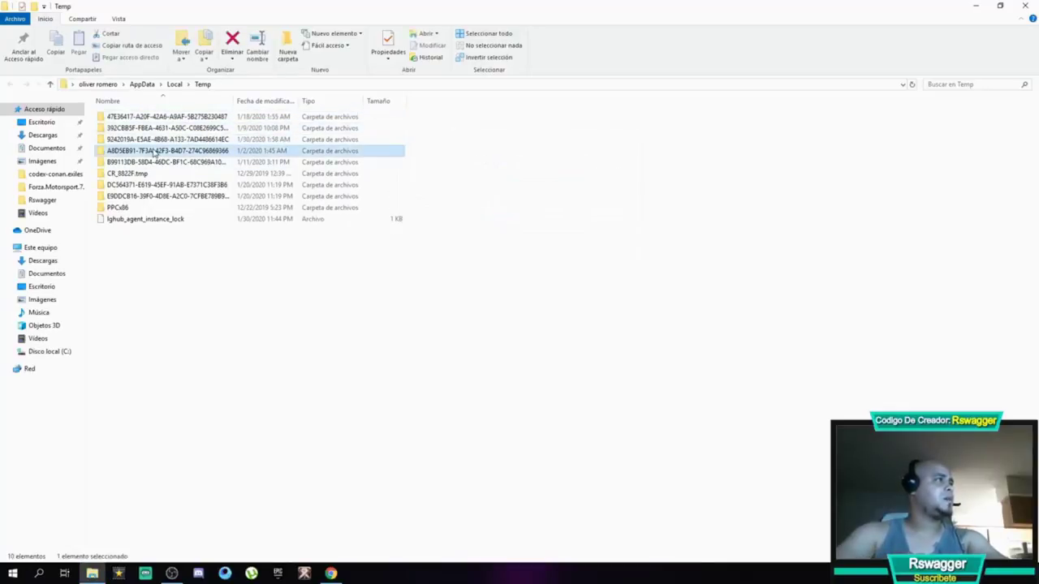
key("Delete")
left_click(492, 222)
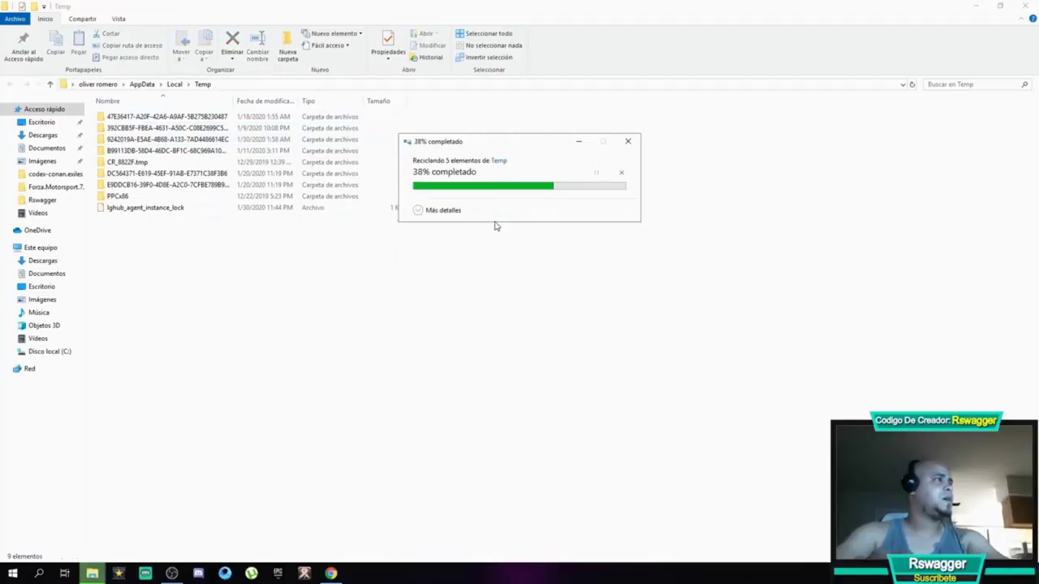
left_click(197, 150)
key("Delete")
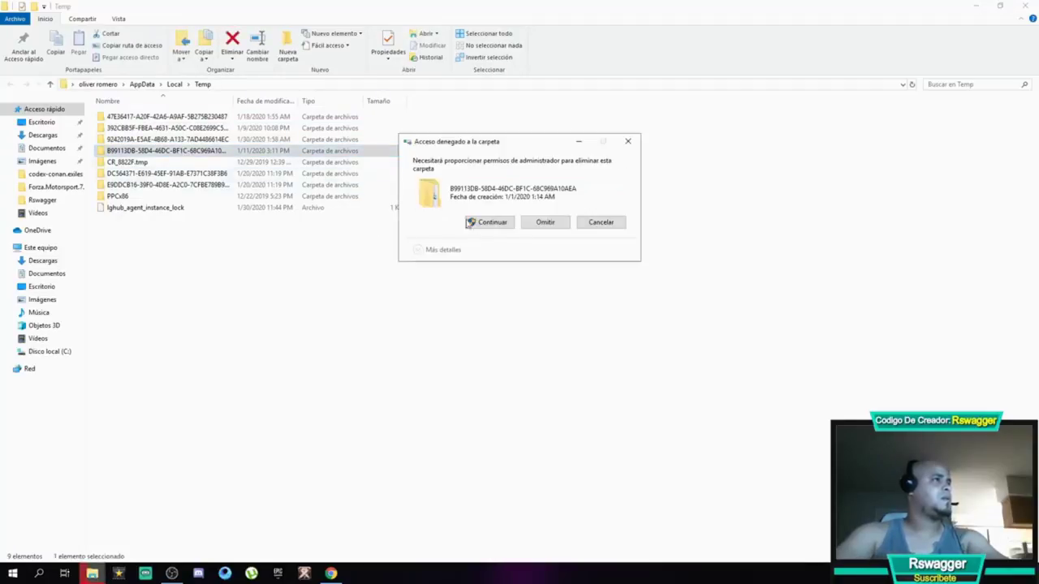
left_click(479, 223)
Delete the CR_8822F.tmp and PPCx86 folders from Temp, allowing each deletion with administrator permission
left_click(158, 151)
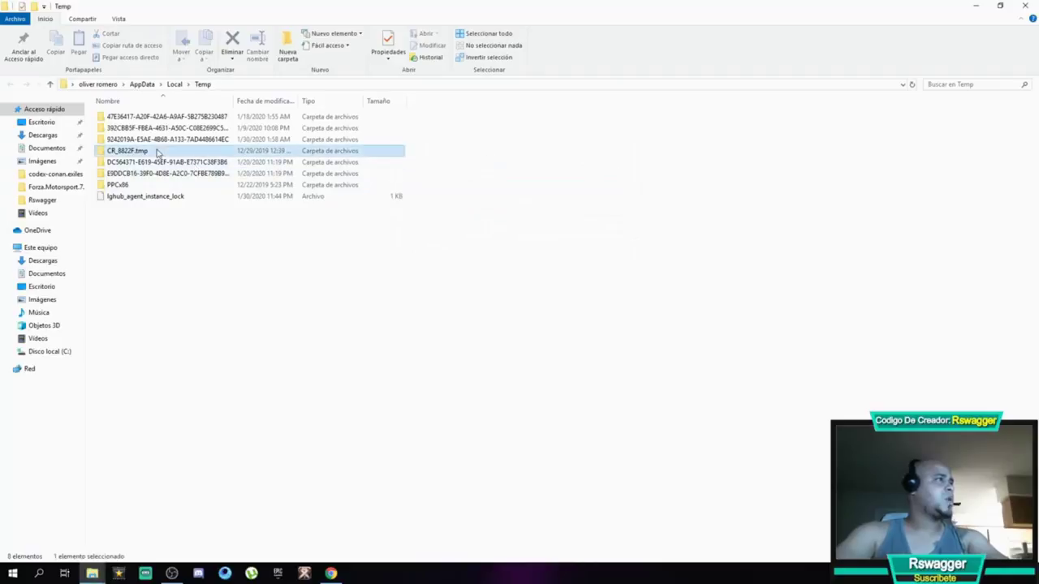
key("Delete")
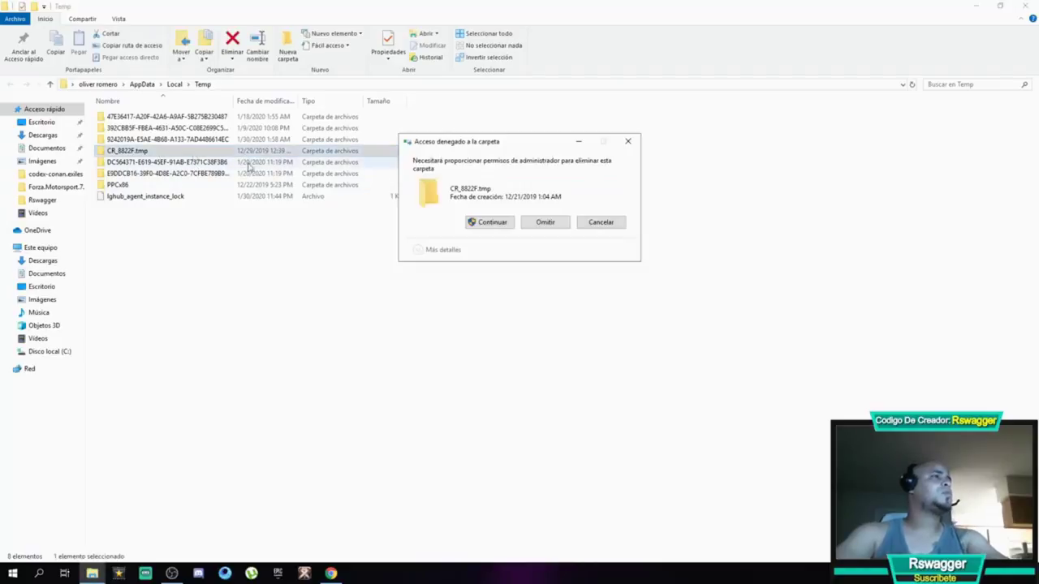
left_click(482, 226)
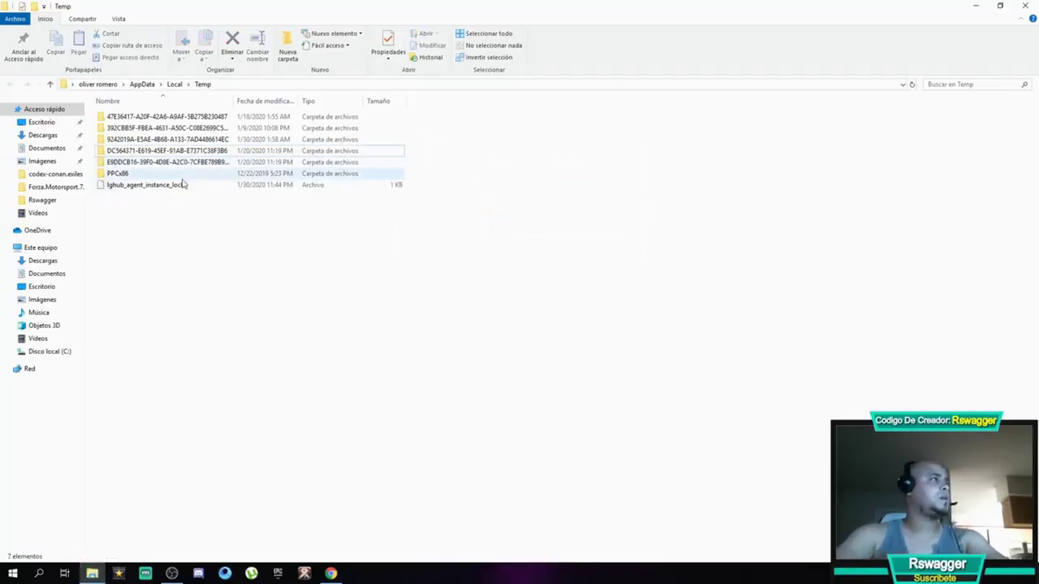
left_click(141, 176)
key("Delete")
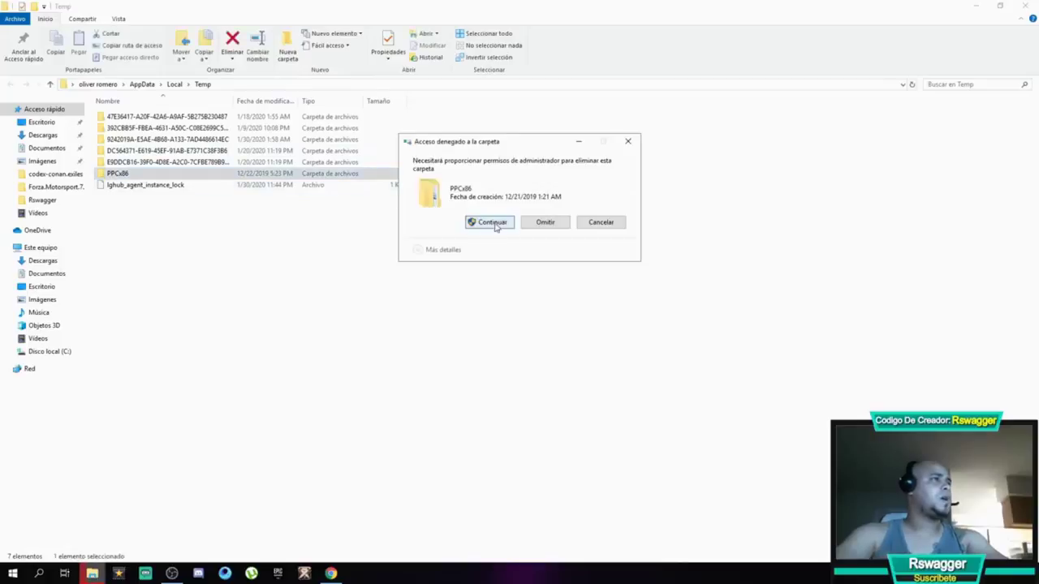
left_click(487, 226)
Delete the Temp folders beginning E9DDCB16 and DC564371, granting administrator permission for both
left_click(170, 162)
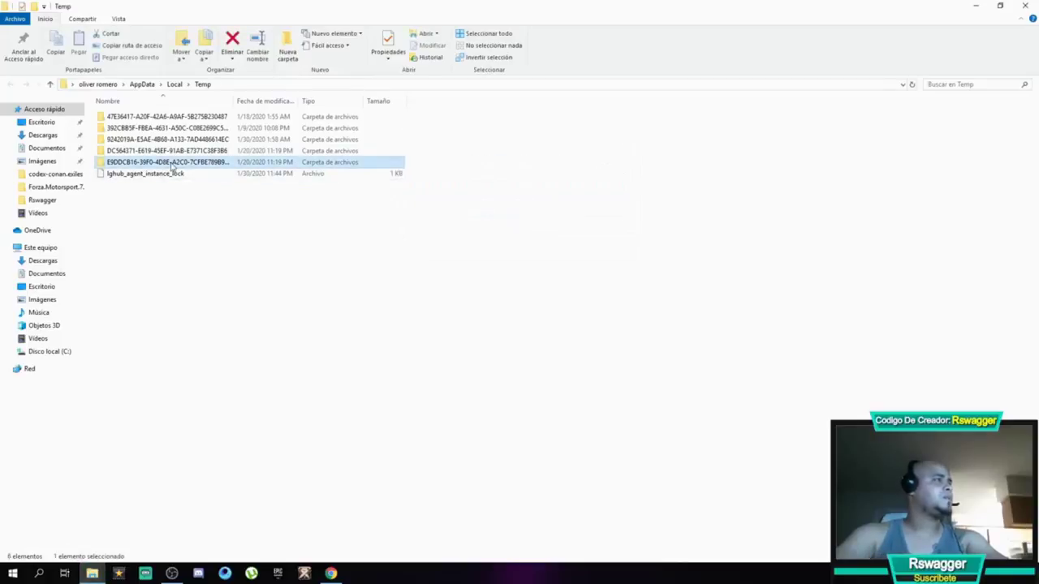
key("Delete")
left_click(492, 225)
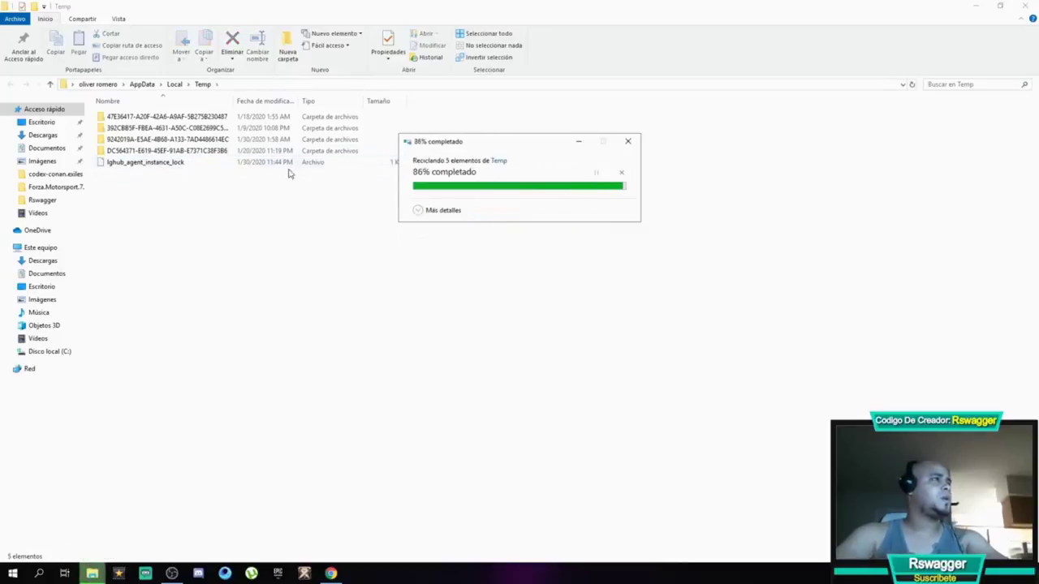
left_click(198, 153)
key("Delete")
left_click(489, 224)
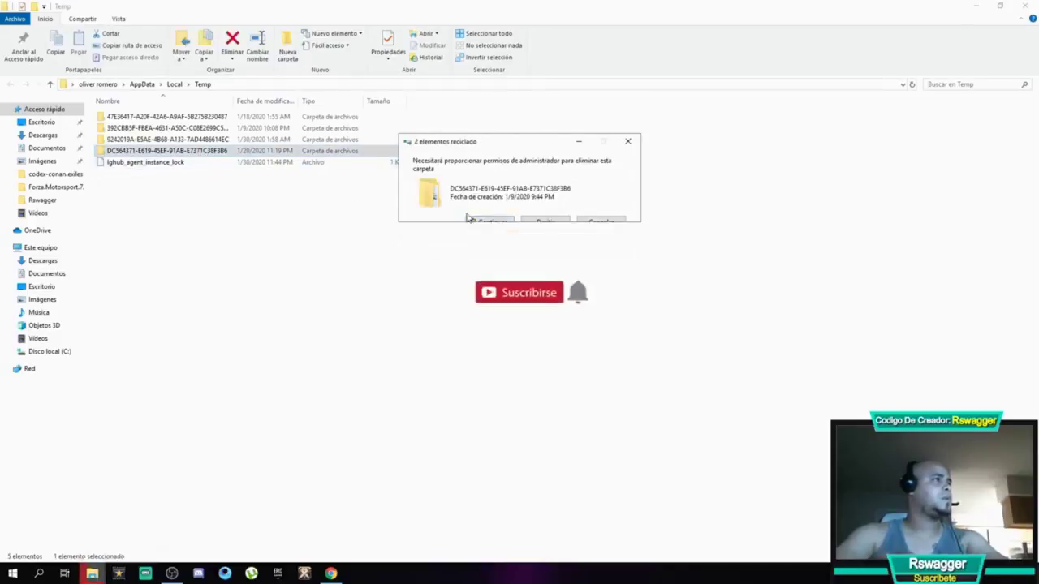
Delete the remaining Temp folders beginning 9242019A, 392CBB5F and 47E36417 one by one with administrator permission
left_click(208, 142)
key("Delete")
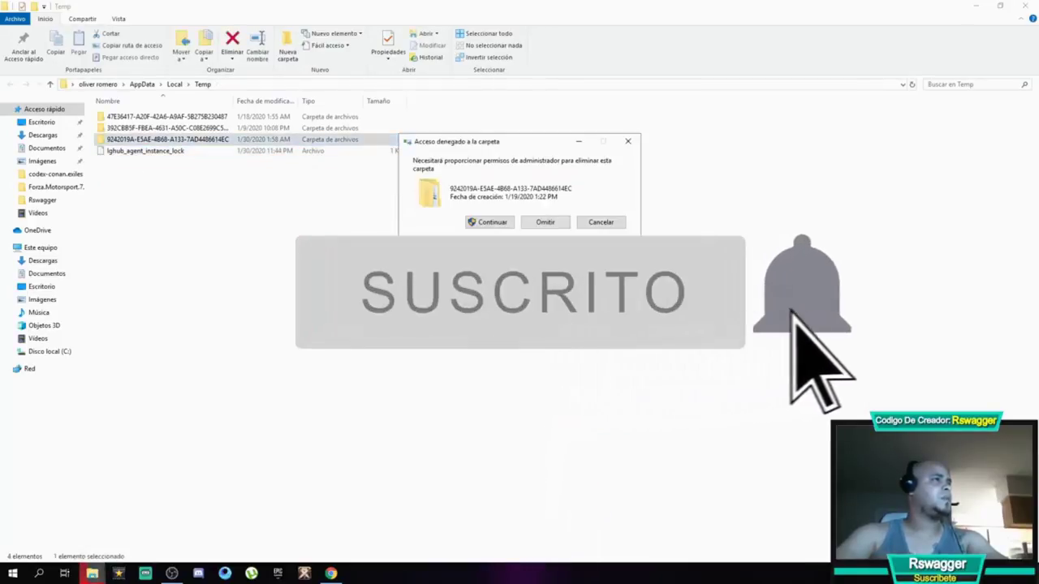
left_click(485, 225)
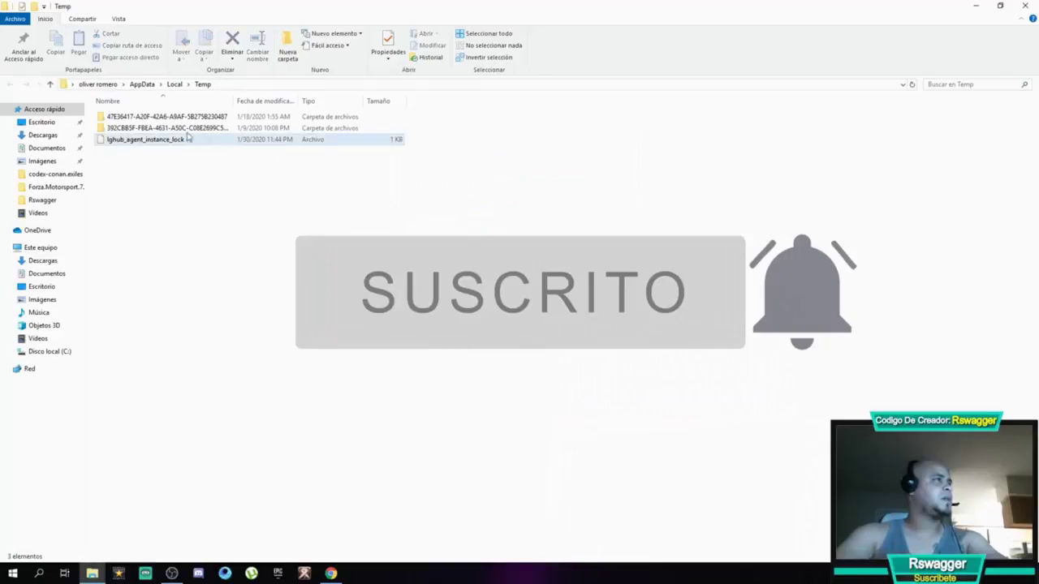
left_click(185, 130)
key("Delete")
left_click(488, 223)
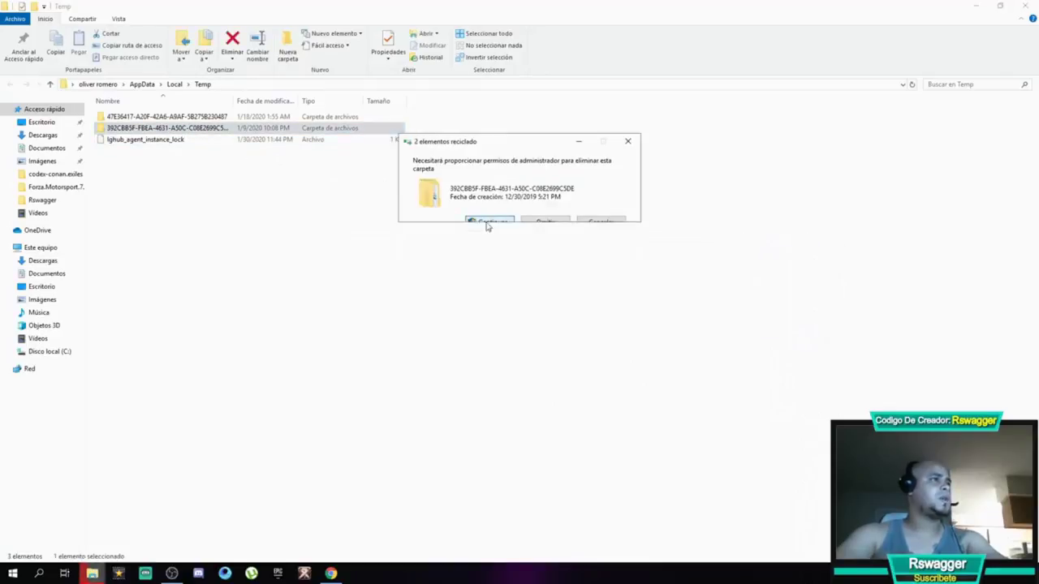
left_click(171, 117)
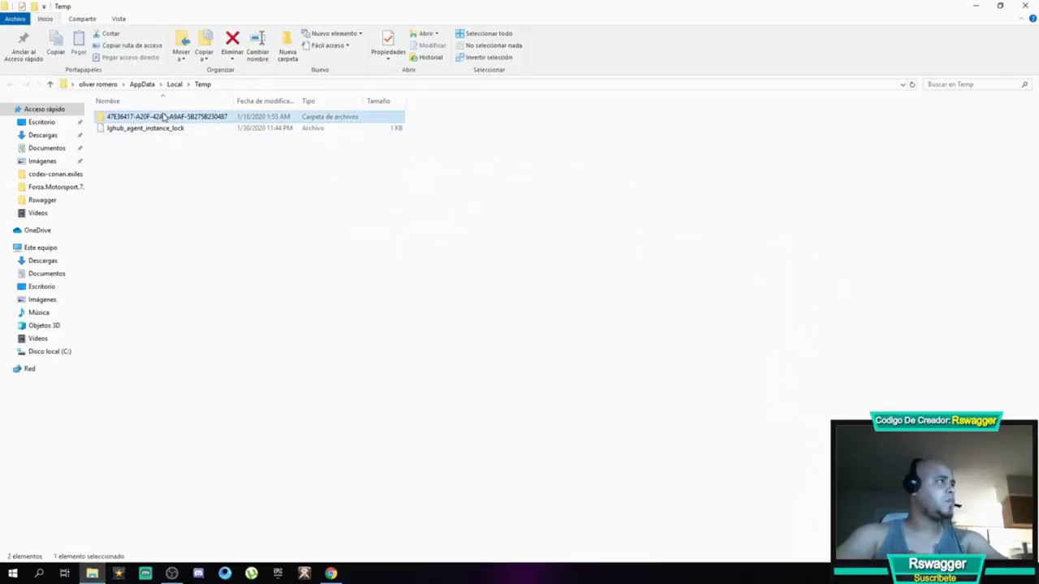
key("Delete")
left_click(491, 223)
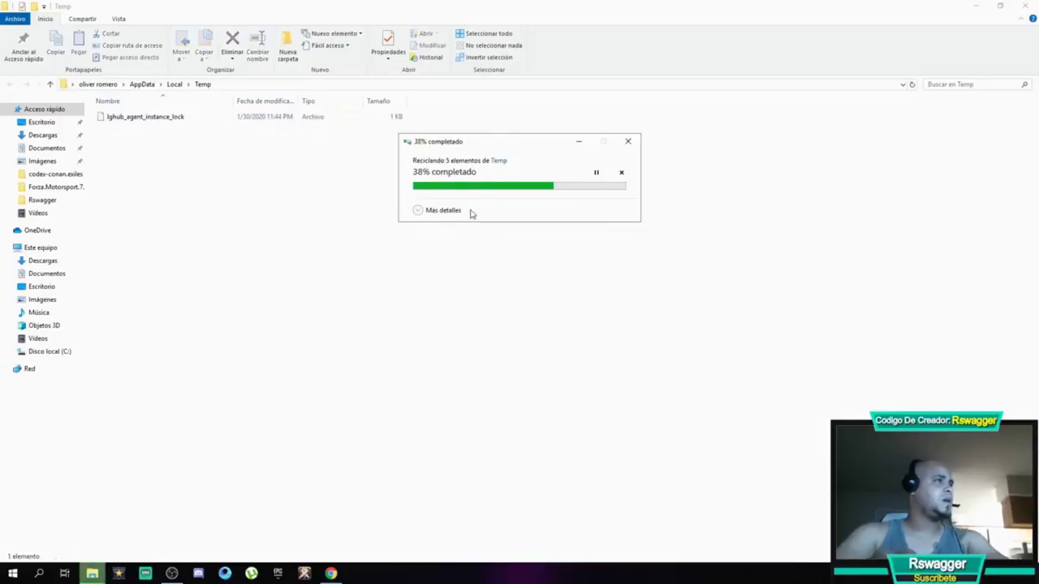
Try to delete the lghub_agent_instance_lock file and cancel the attempt
left_click(190, 117)
key("Delete")
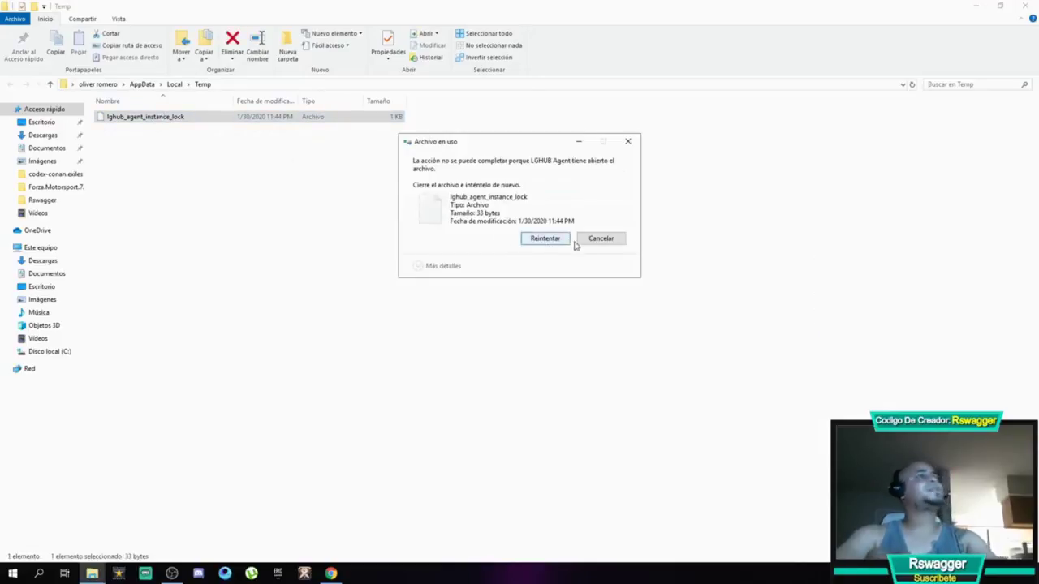
left_click(605, 245)
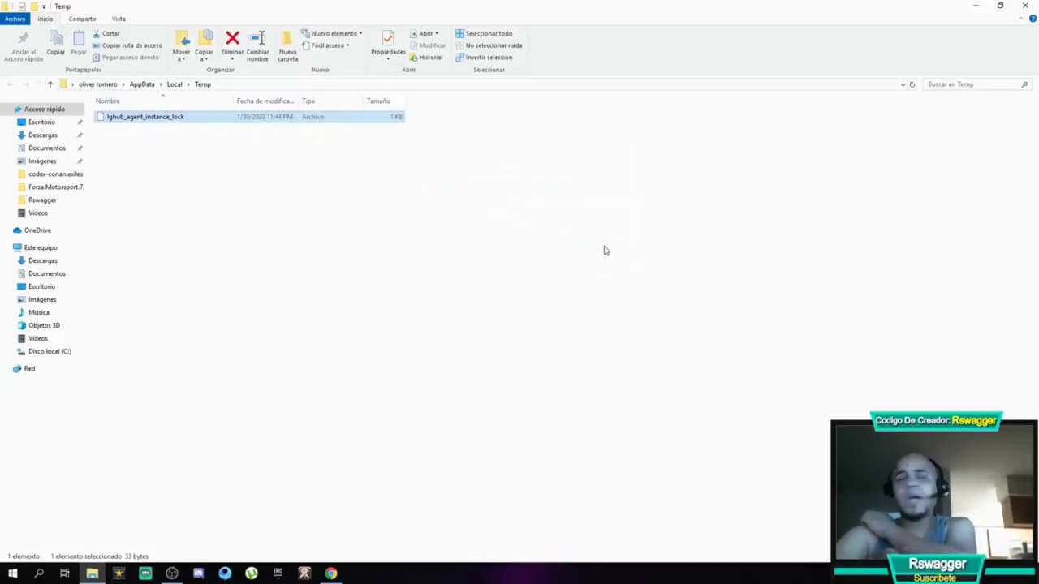
Refresh the Temp folder's contents and close its window
left_click(282, 220)
right_click(493, 209)
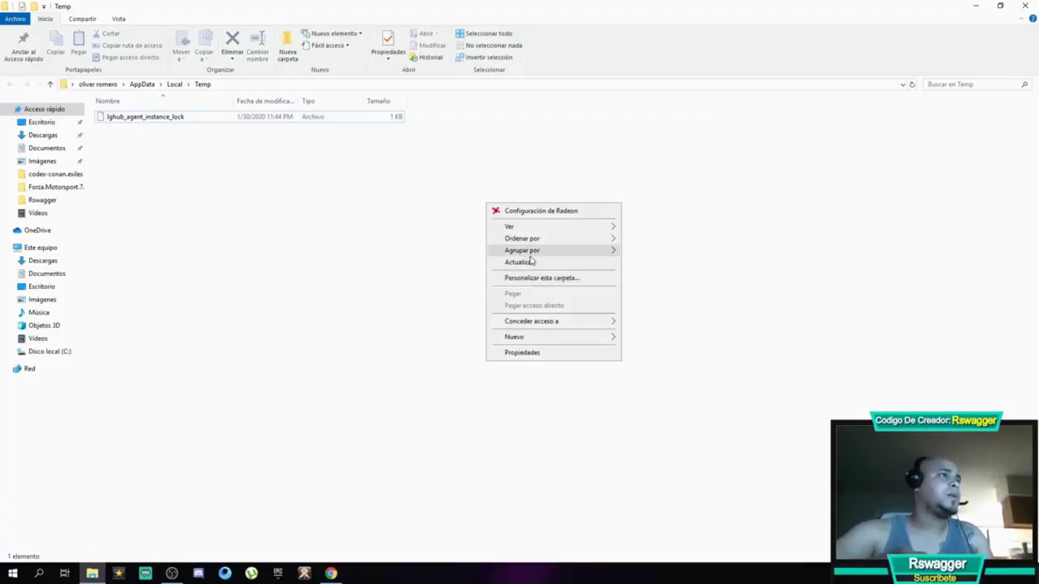
left_click(534, 260)
left_click(1026, 6)
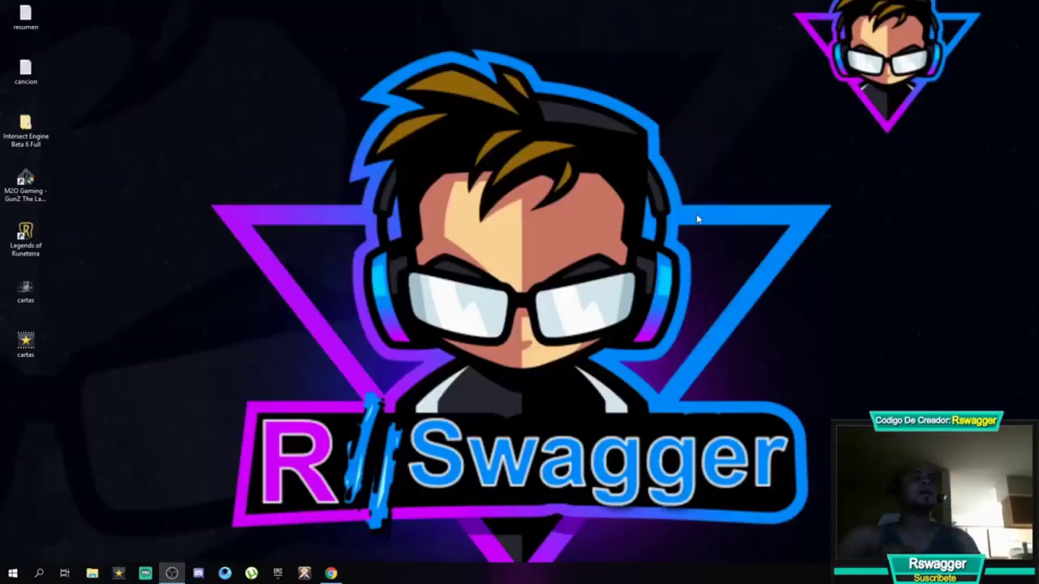